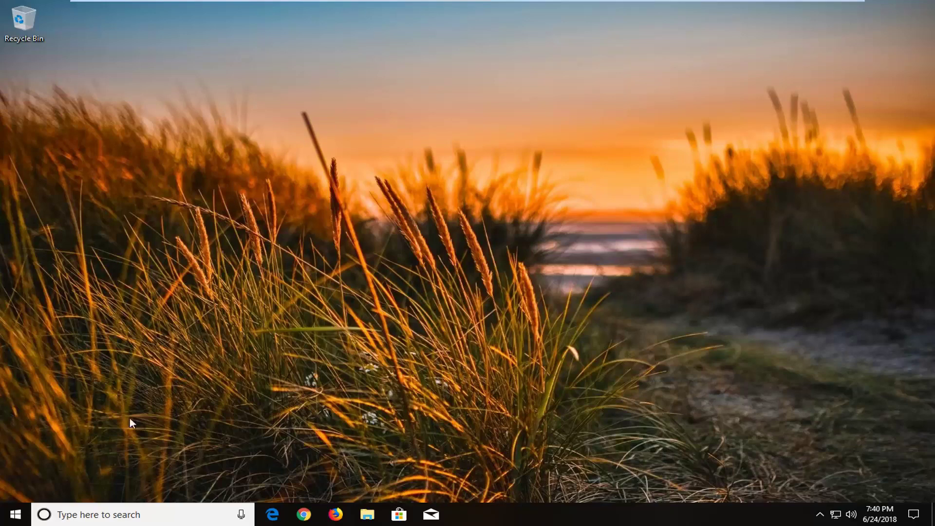
Search Start for troubleshoot and open the Troubleshoot page in Settings
click(16, 520)
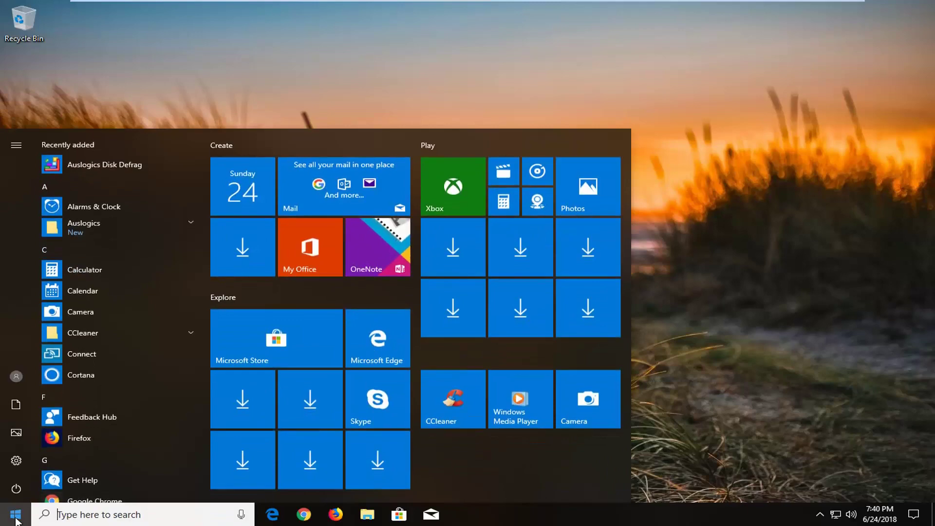
text(troublesho)
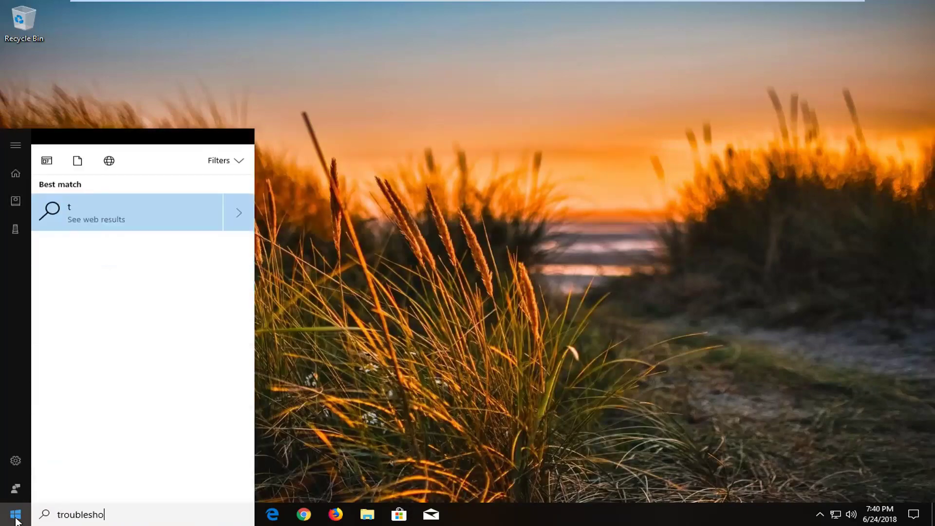
text(ot)
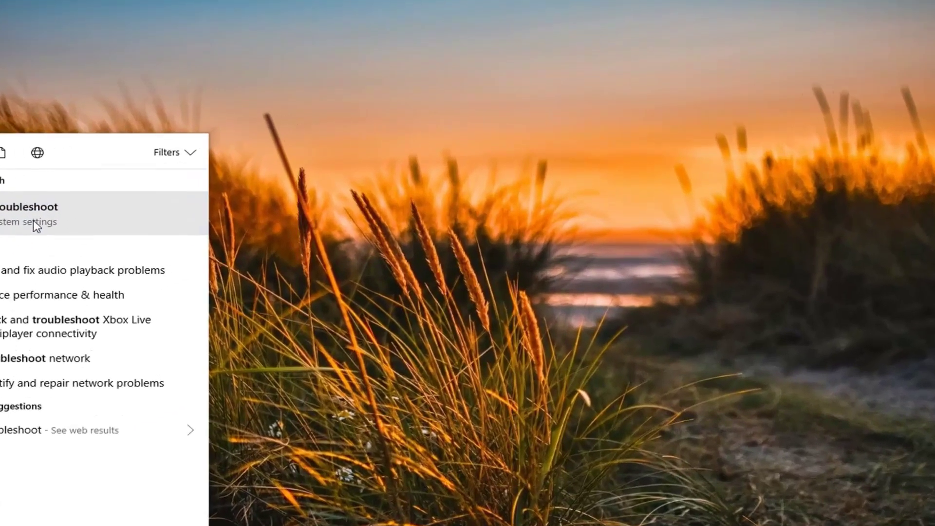
click(97, 202)
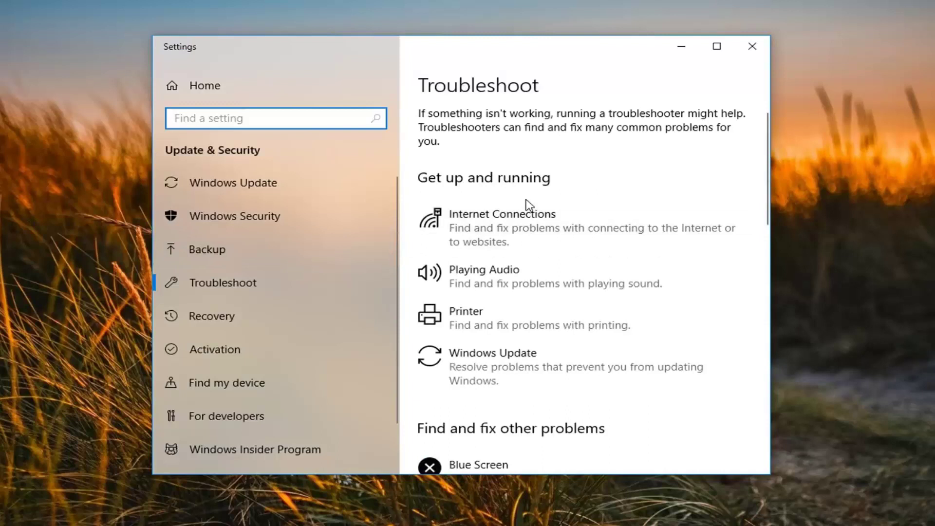
scroll(526, 205, down, 2)
scroll(522, 207, down, 2)
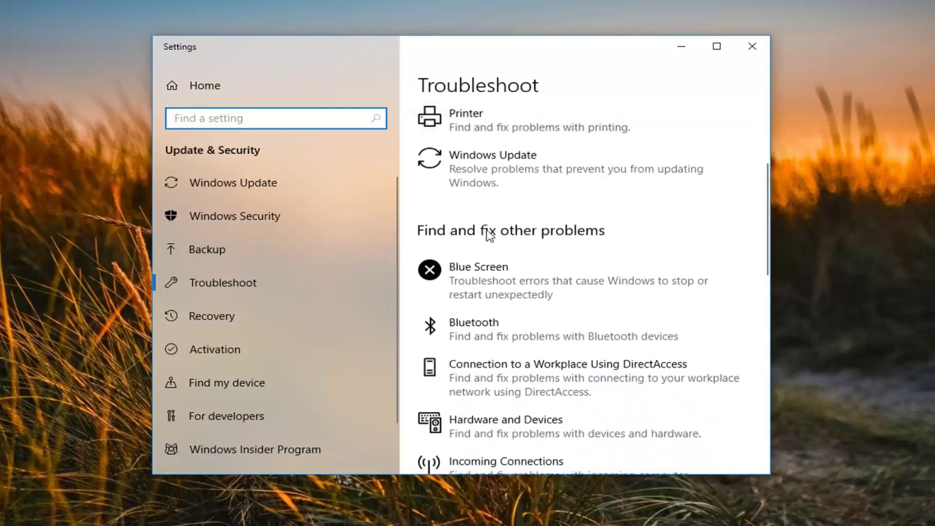
scroll(487, 234, down, 2)
scroll(487, 236, down, 1)
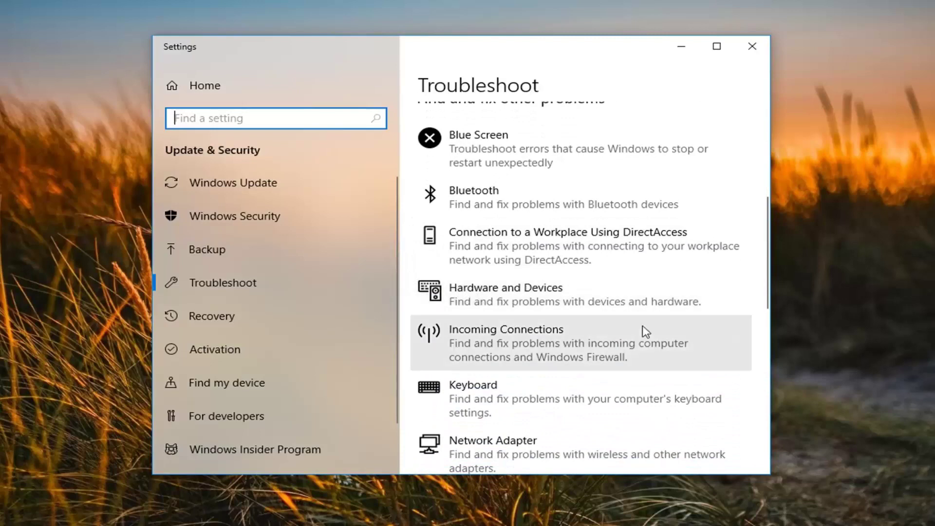
Run the Hardware and Devices troubleshooter from the Troubleshoot page
click(675, 308)
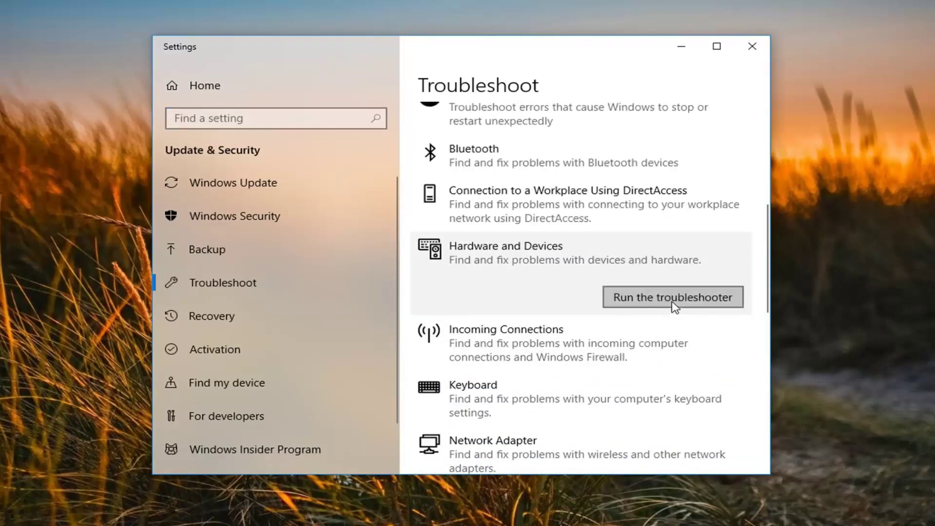
click(661, 301)
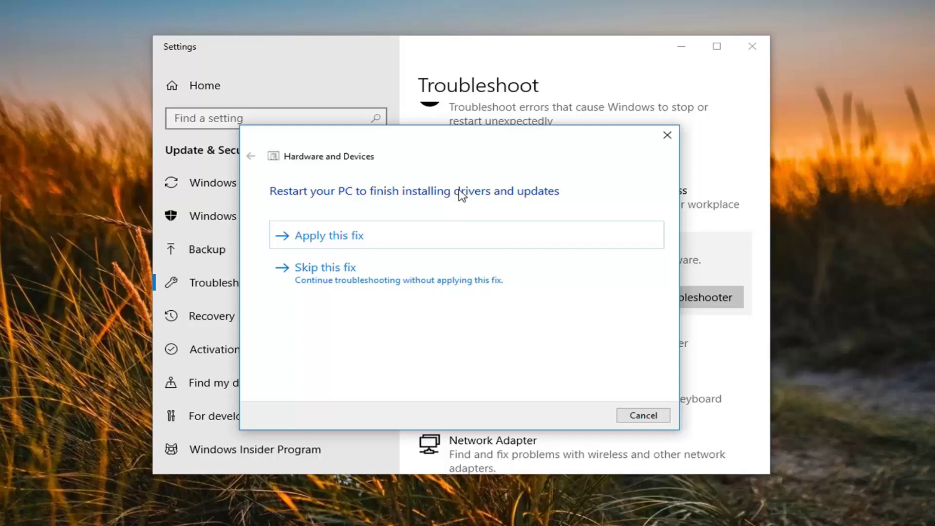
Apply the troubleshooter's recommended restart fix and continue to further problem detection
click(329, 236)
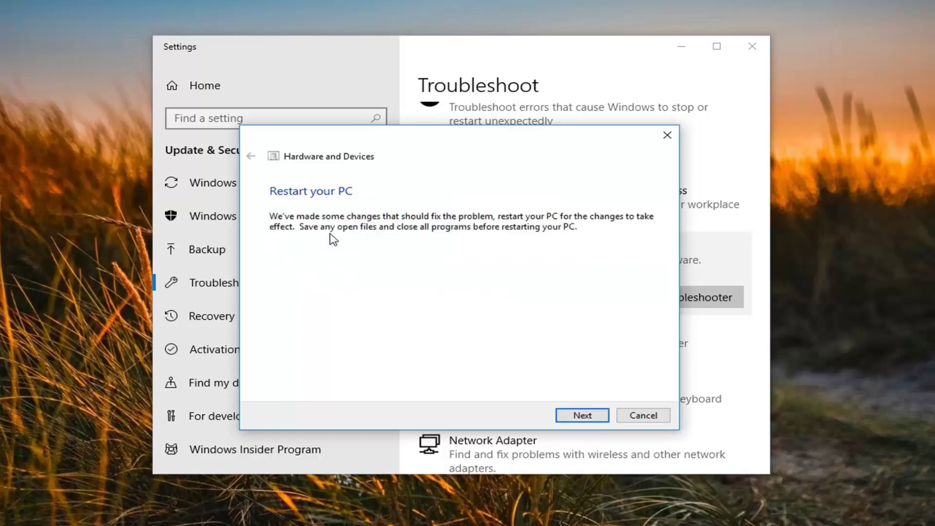
click(585, 416)
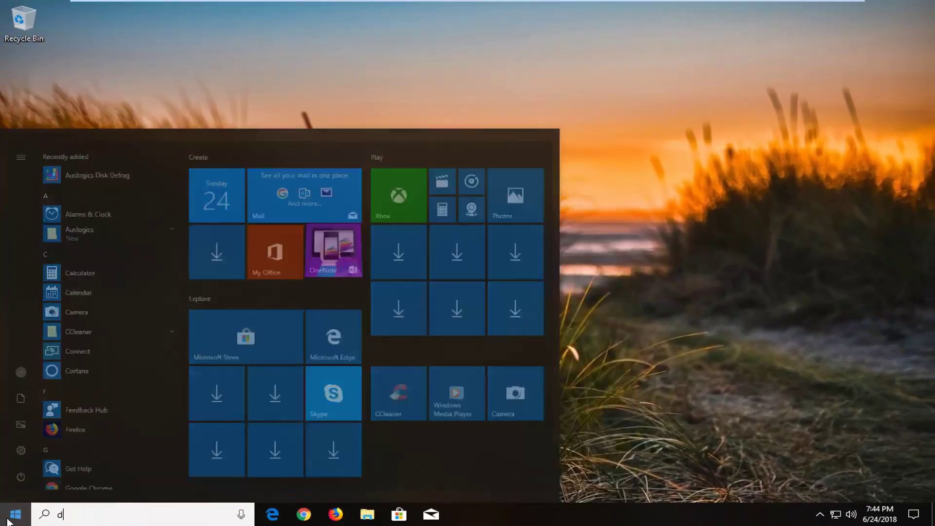
text(evice manager)
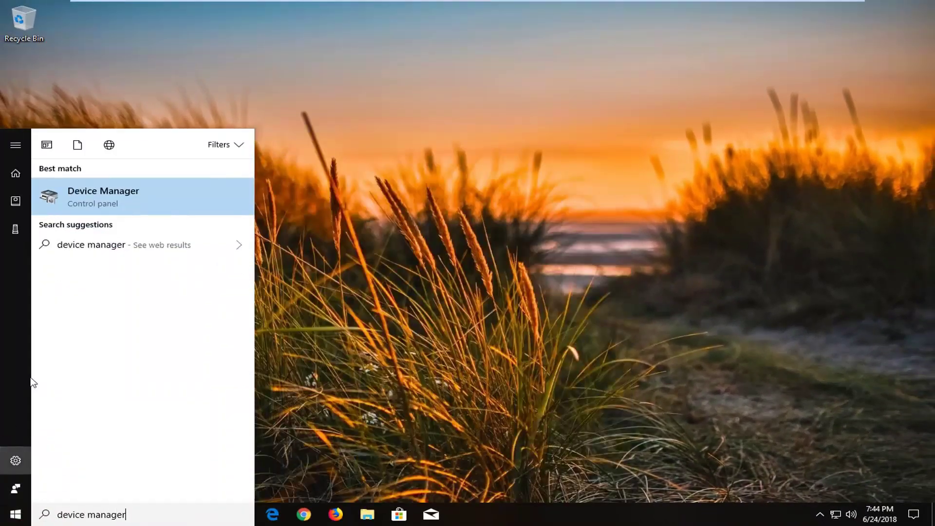
Launch Device Manager and show actions for the NECVMWar VMware SATA CD01 under DVD/CD-ROM drives
click(128, 201)
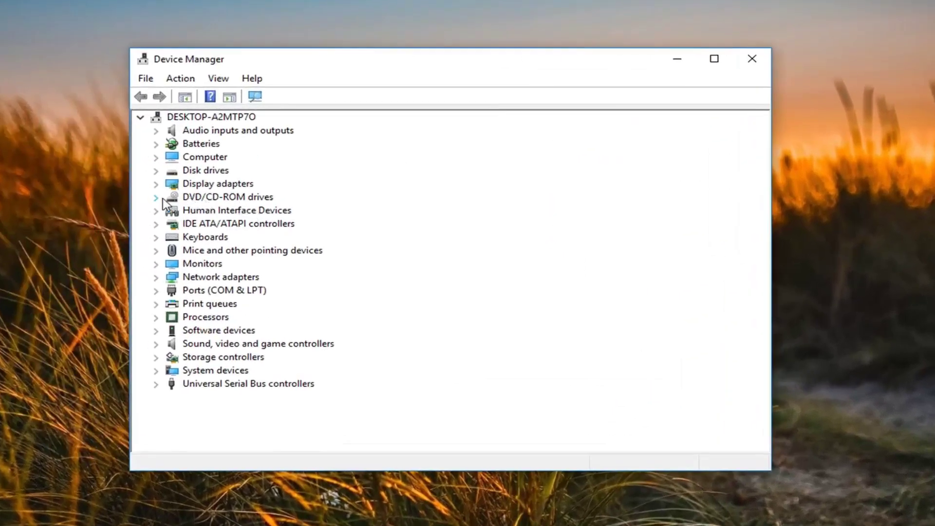
click(155, 198)
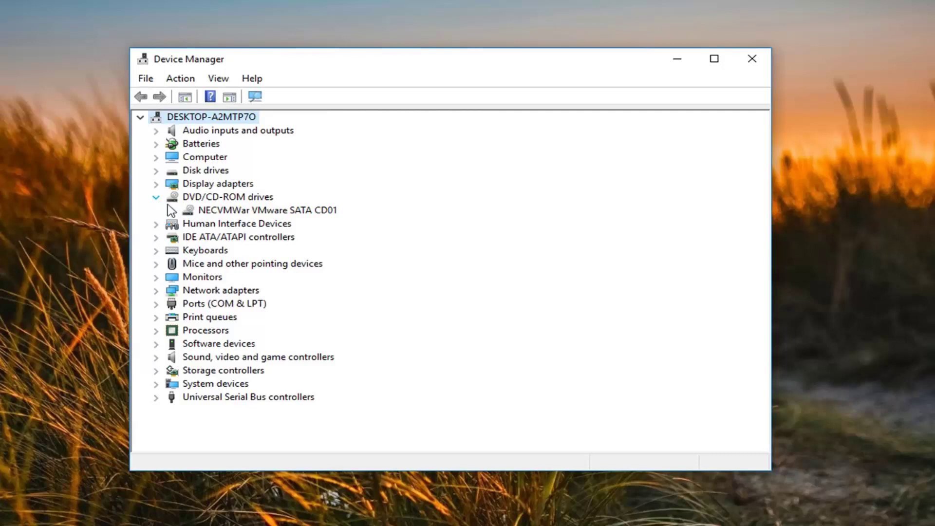
right_click(204, 213)
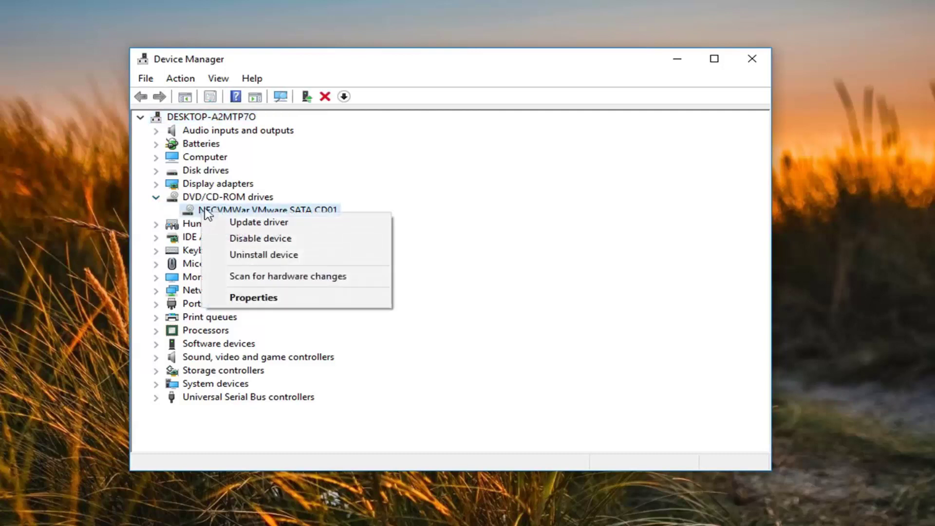
Search automatically for an updated CD drive driver and dismiss the best-driver-installed result
click(253, 222)
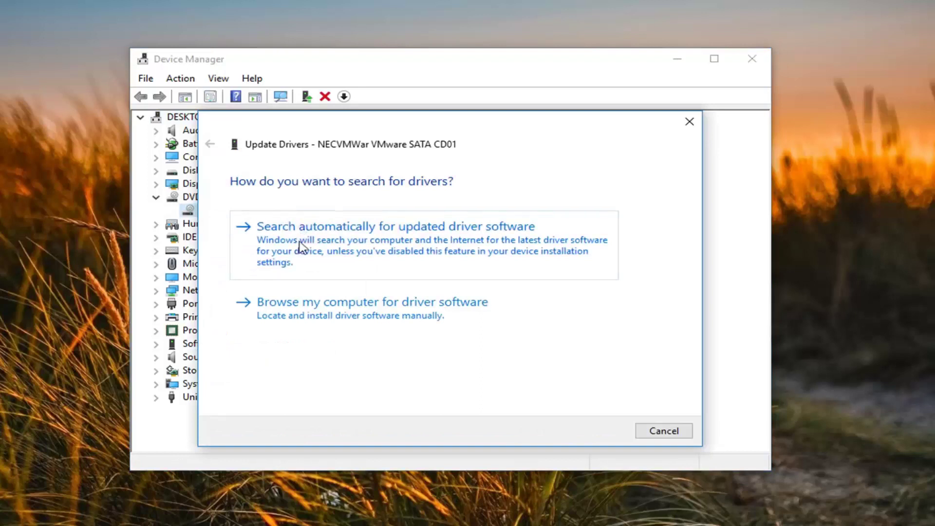
click(399, 248)
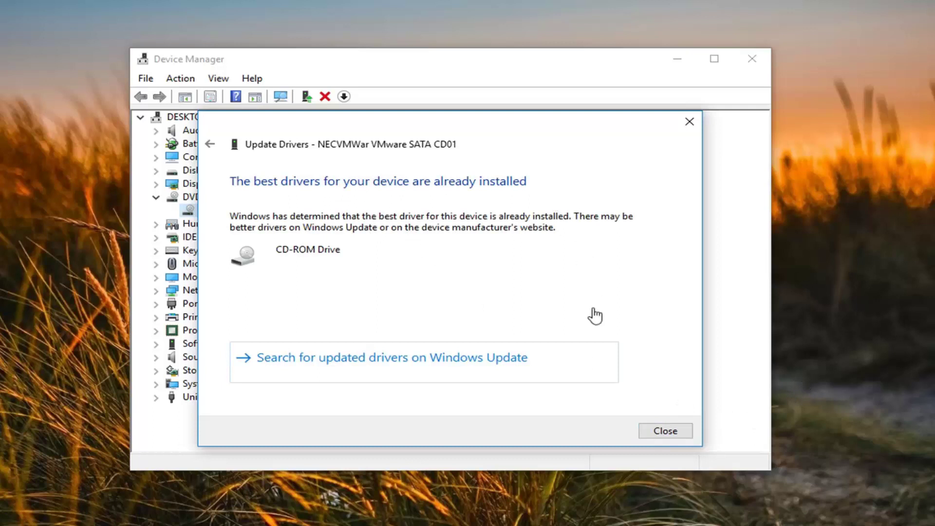
click(657, 433)
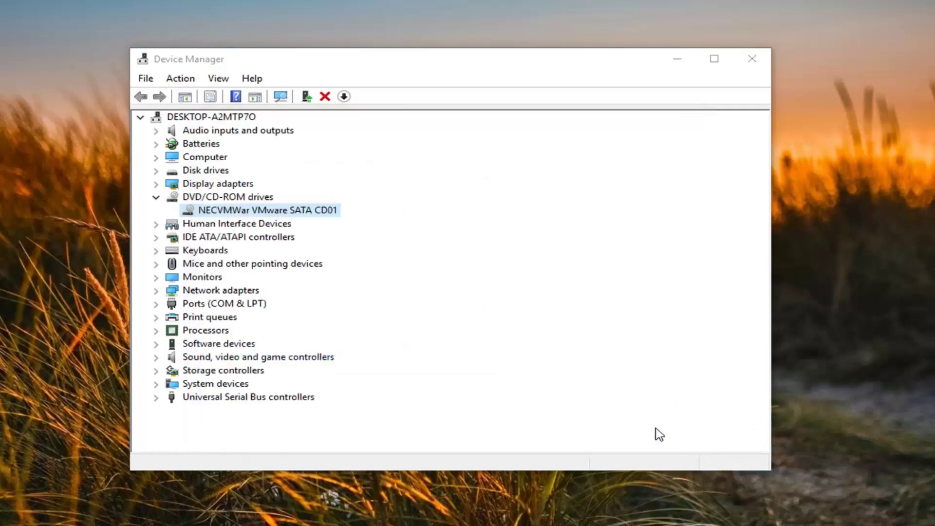
Uninstall the Standard SATA AHCI Controller under IDE ATA/ATAPI controllers and confirm
click(235, 238)
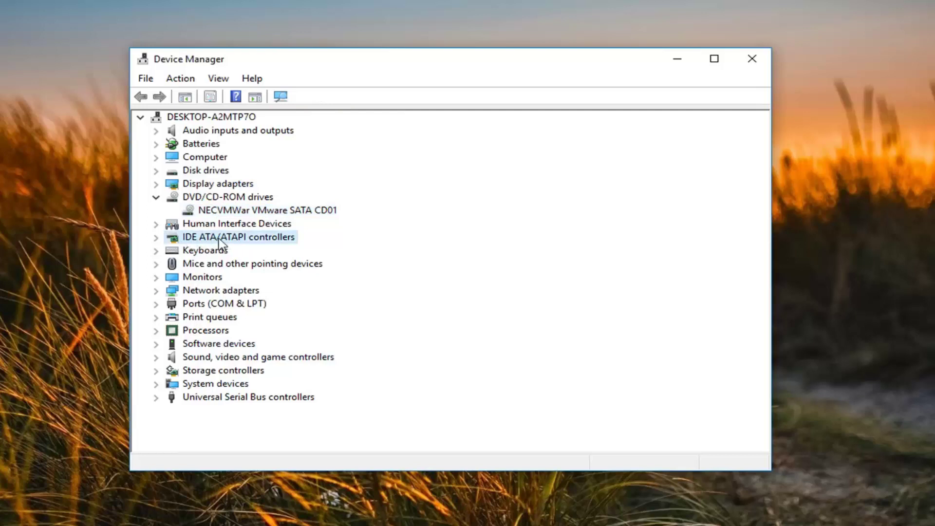
click(158, 239)
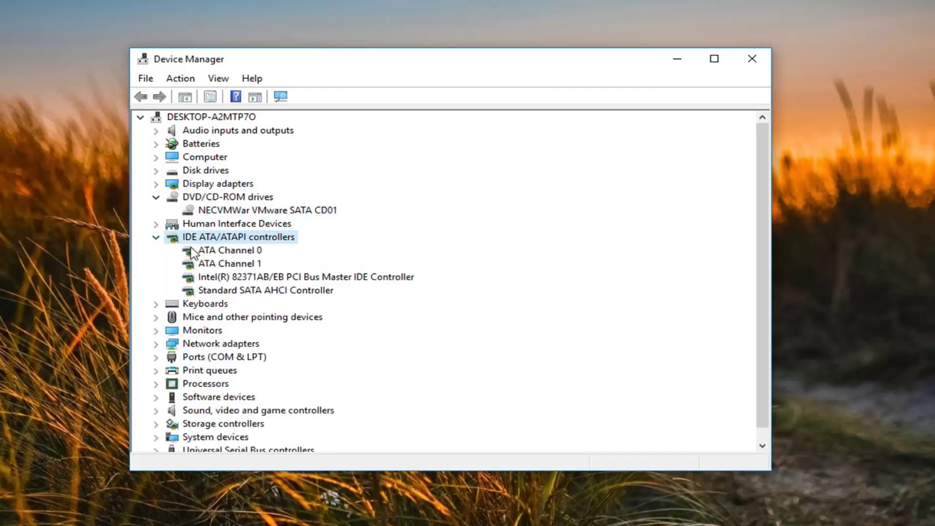
click(222, 293)
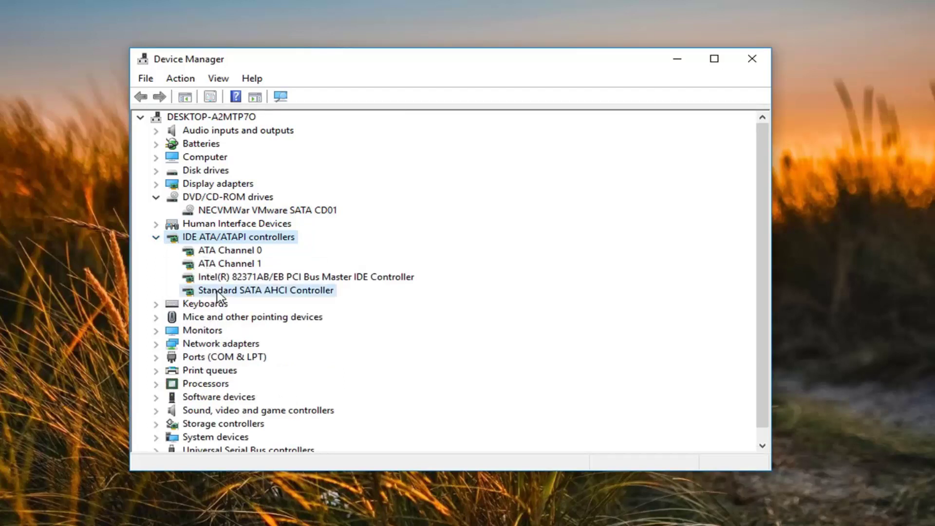
right_click(267, 296)
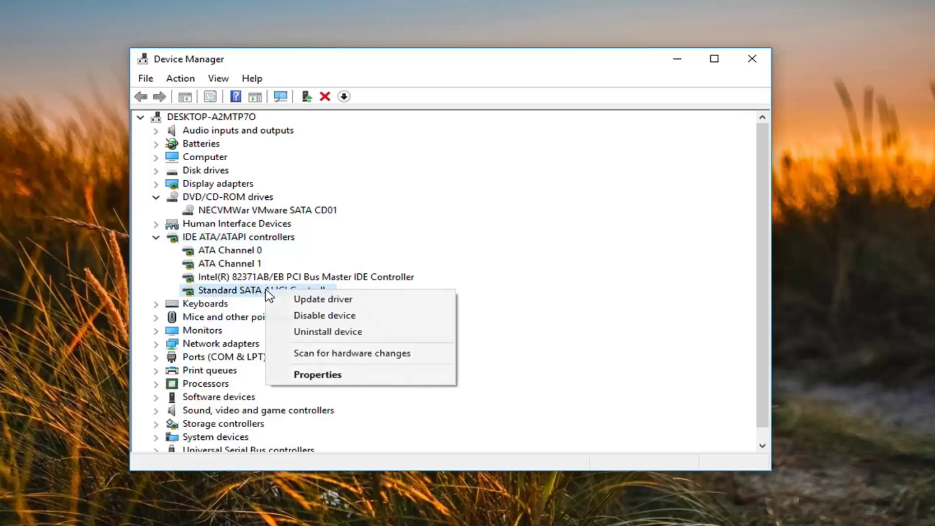
click(300, 333)
click(482, 352)
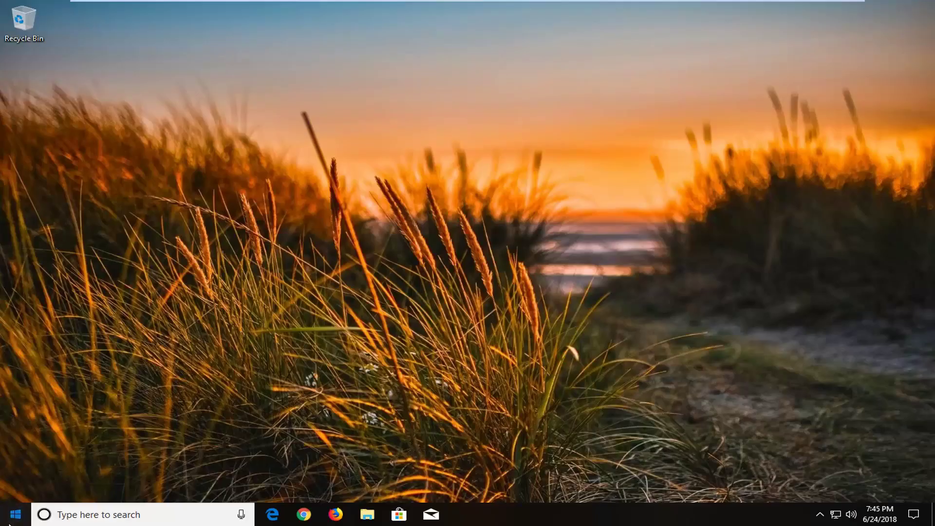
Search Start for regedit, run it as administrator and allow it in User Account Control
click(8, 517)
text(reg)
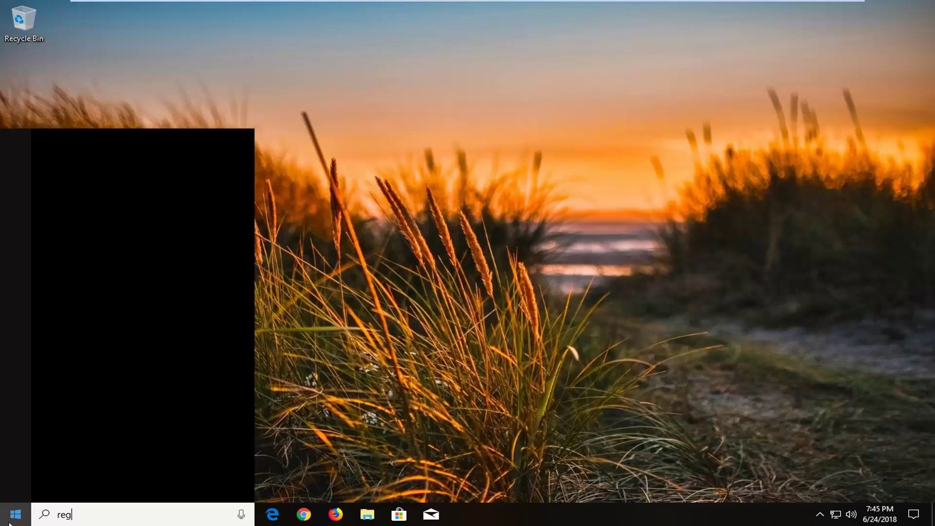
text(edit)
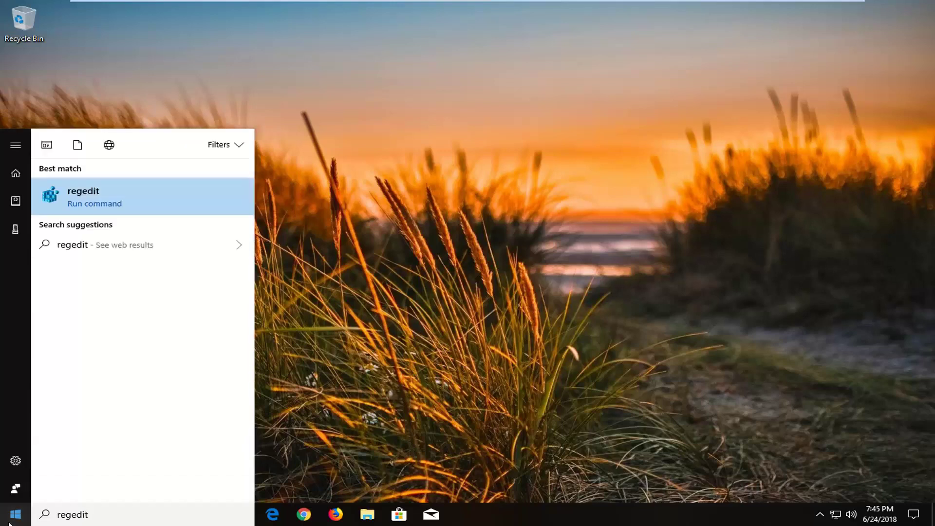
right_click(105, 193)
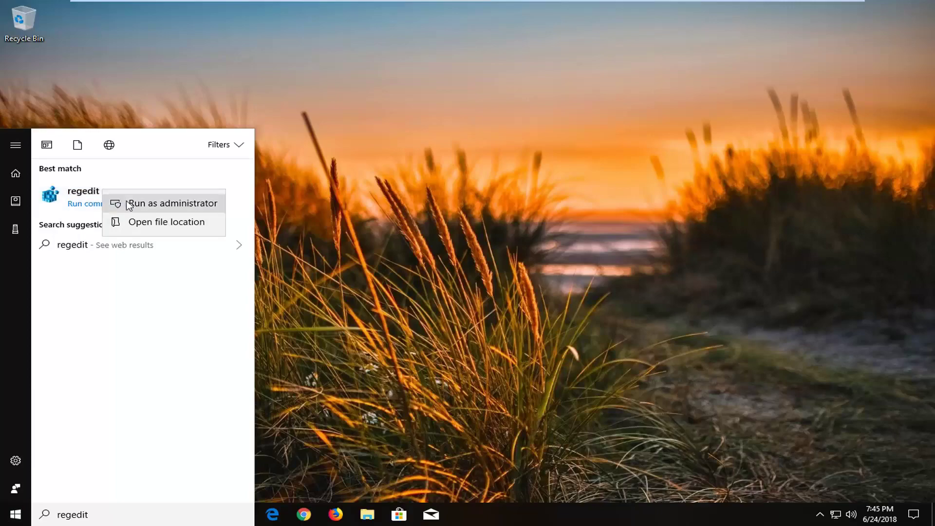
click(128, 204)
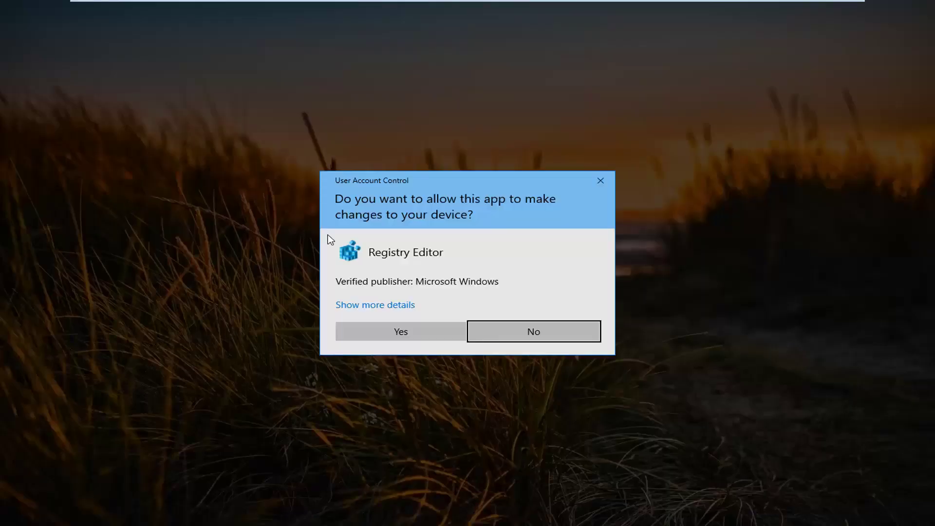
click(400, 334)
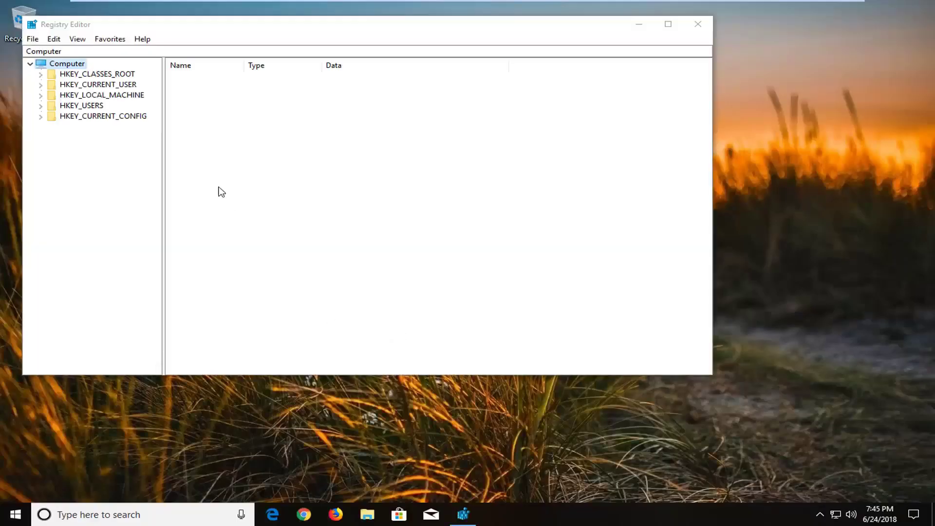
Expand HKEY_LOCAL_MACHINE\SYSTEM\CurrentControlSet\Control in the registry tree and widen the pane
drag(237, 31, 344, 45)
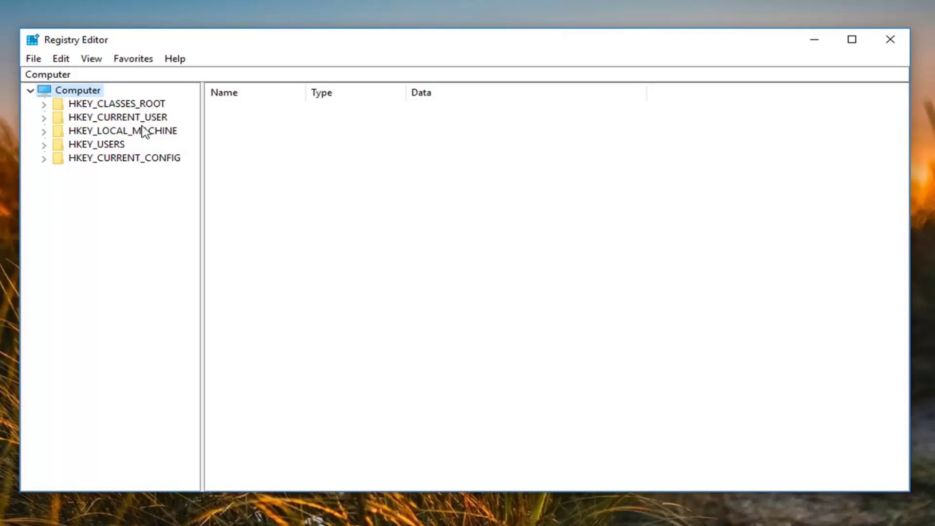
click(61, 133)
double_click(84, 134)
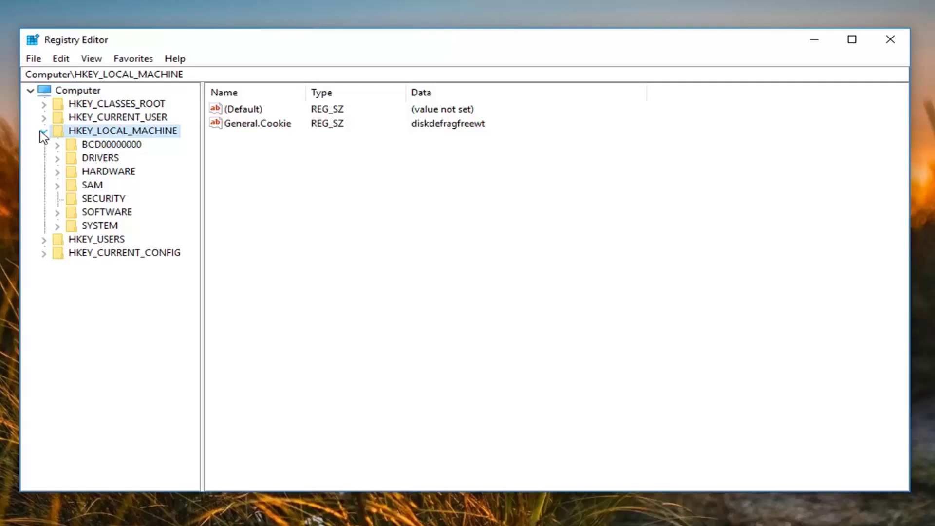
double_click(88, 228)
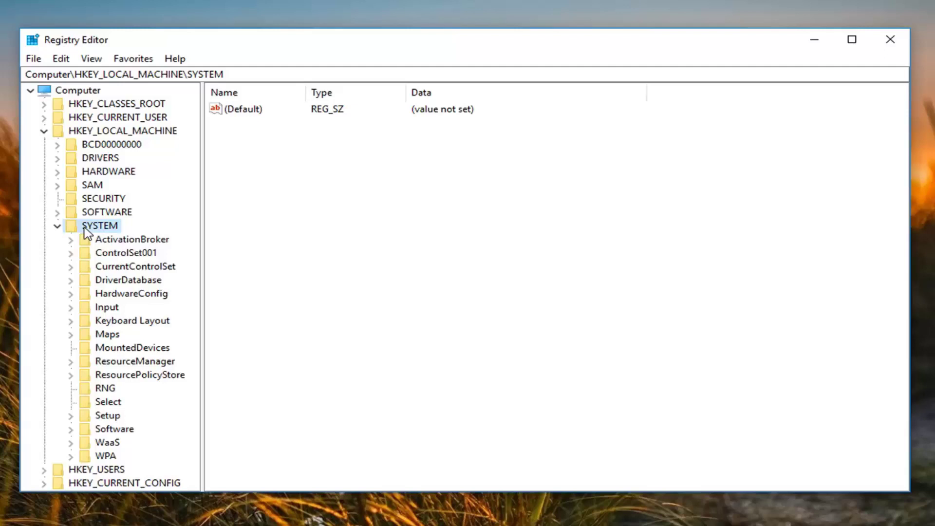
double_click(117, 272)
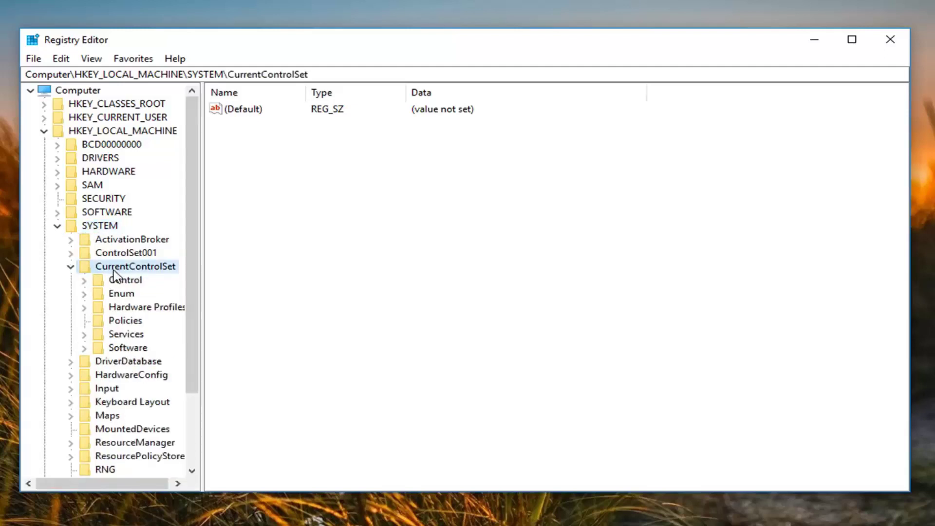
double_click(110, 281)
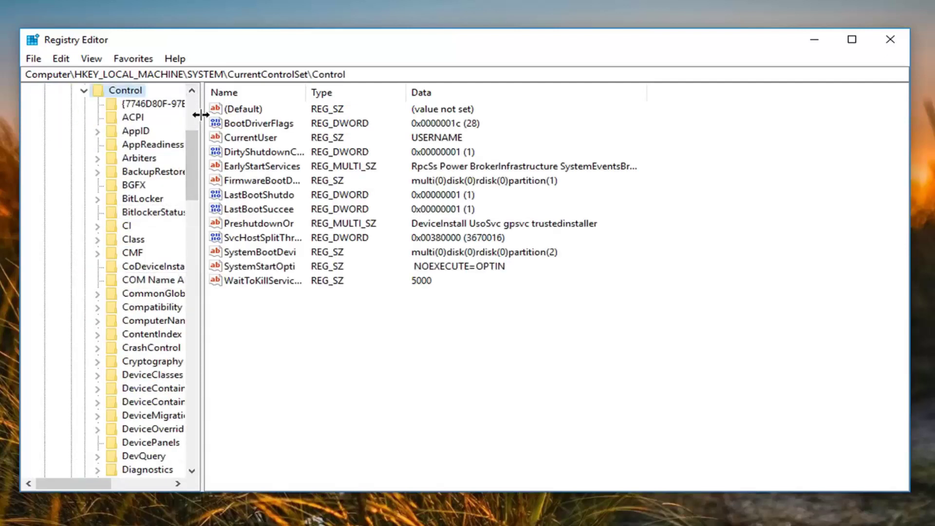
drag(201, 114, 283, 117)
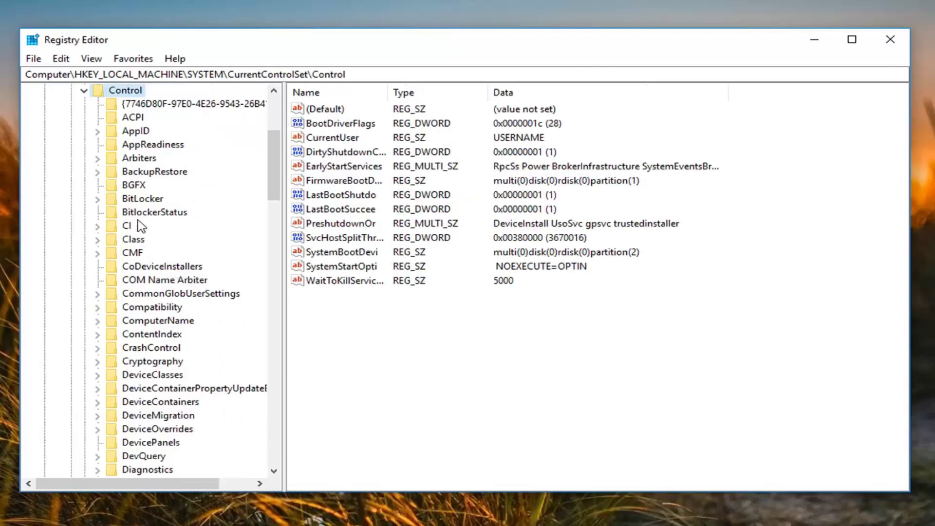
Expand Class and select the CDROM class key {4d36e965-e325-11ce-bfc1-08002be10318}
click(136, 242)
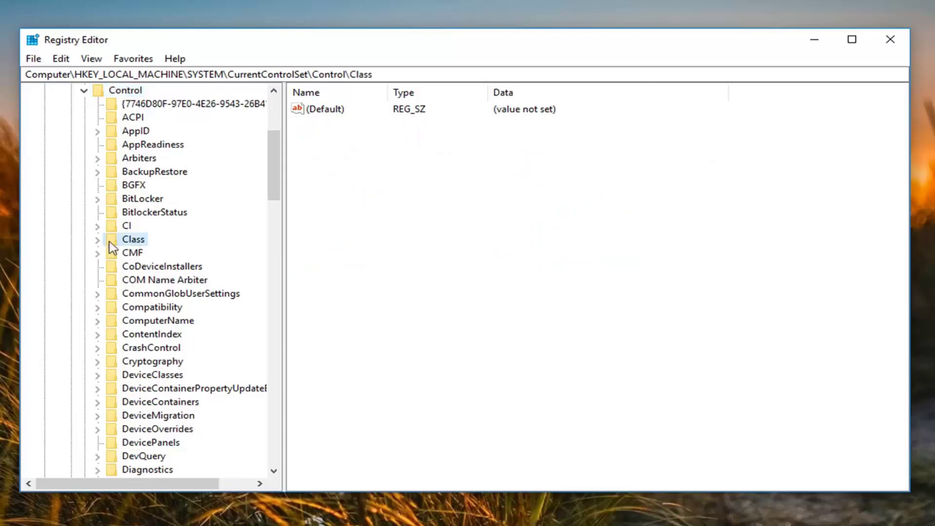
click(100, 240)
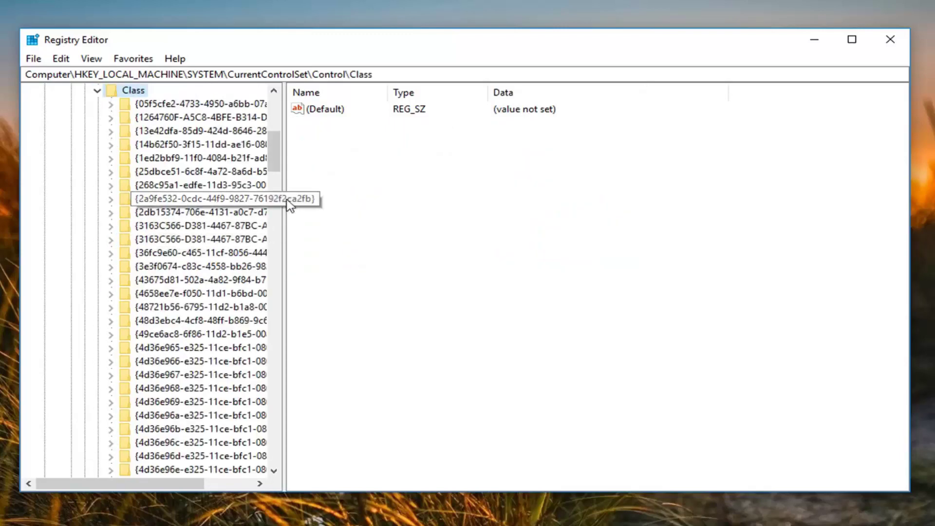
drag(285, 199, 404, 199)
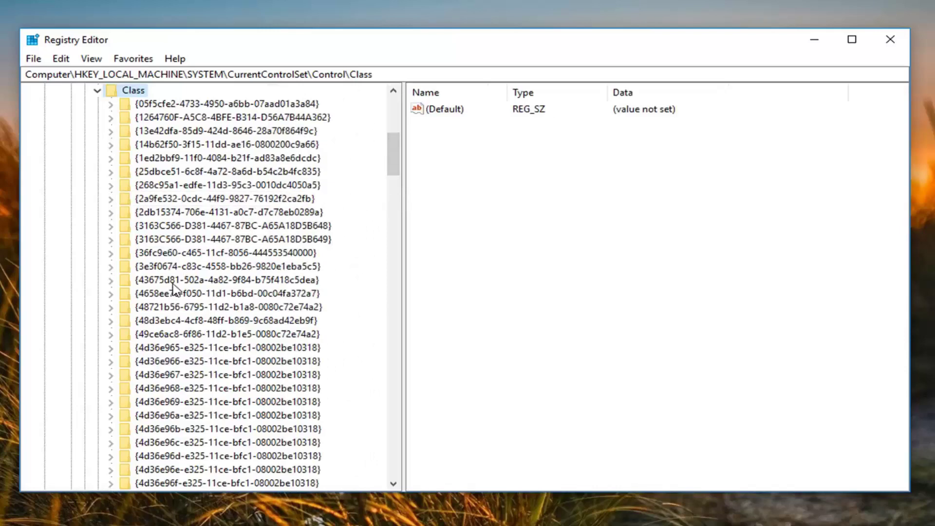
click(155, 347)
key(Up)
key(Down)
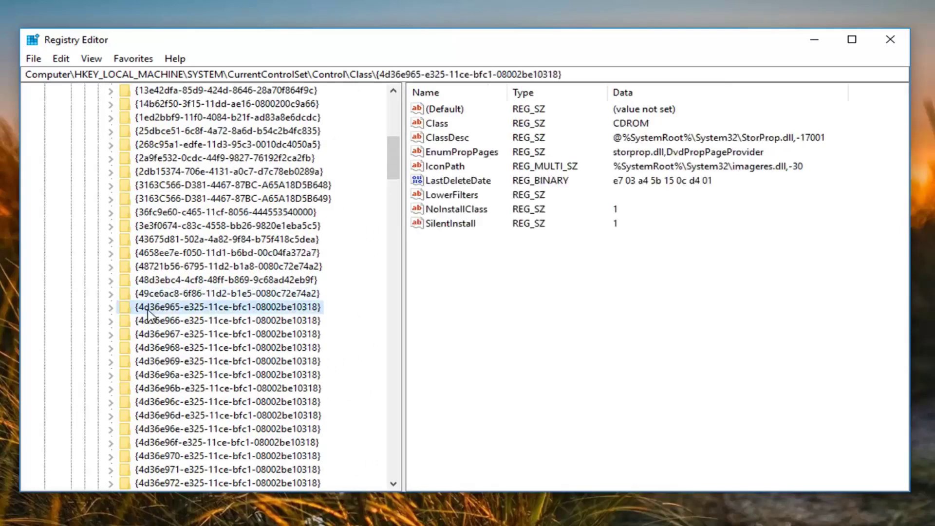
scroll(154, 335, down, 1)
scroll(176, 326, up, 2)
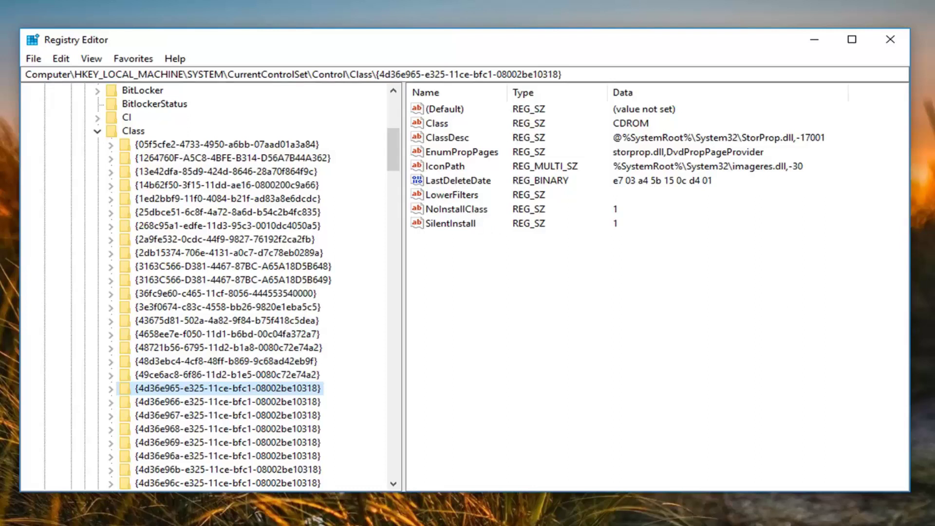
Delete the LowerFilters value from the CDROM class key and confirm the deletion
right_click(455, 195)
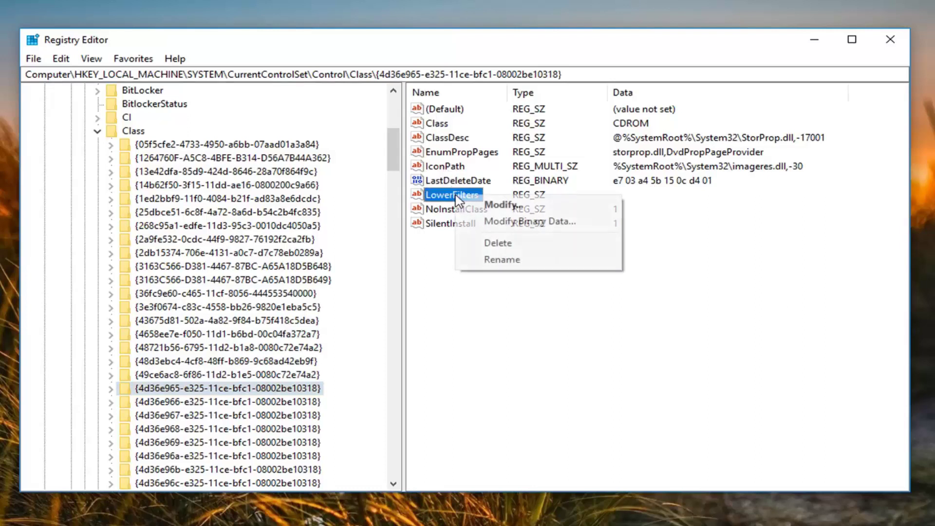
click(487, 242)
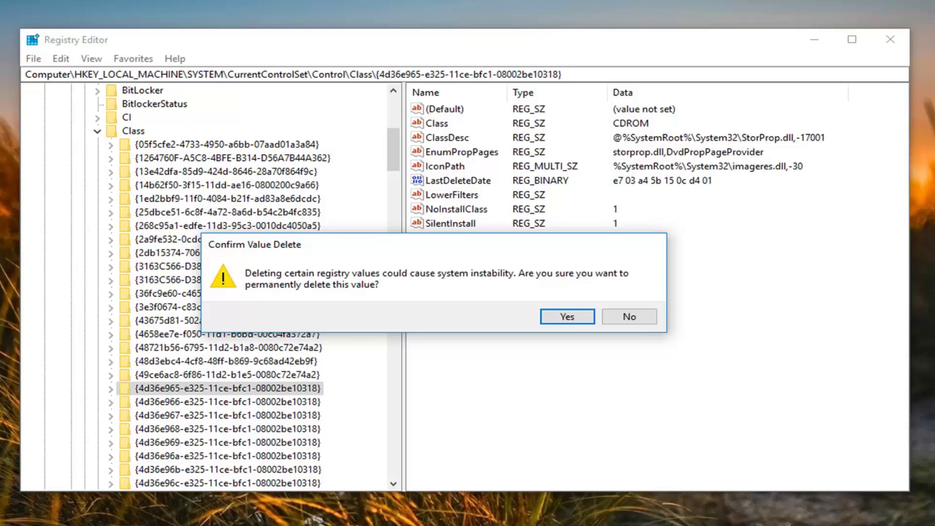
click(568, 317)
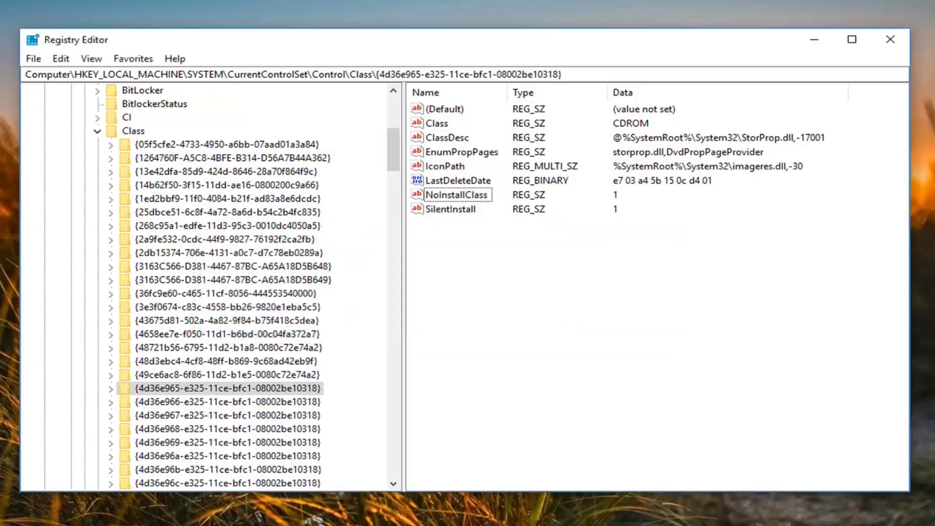